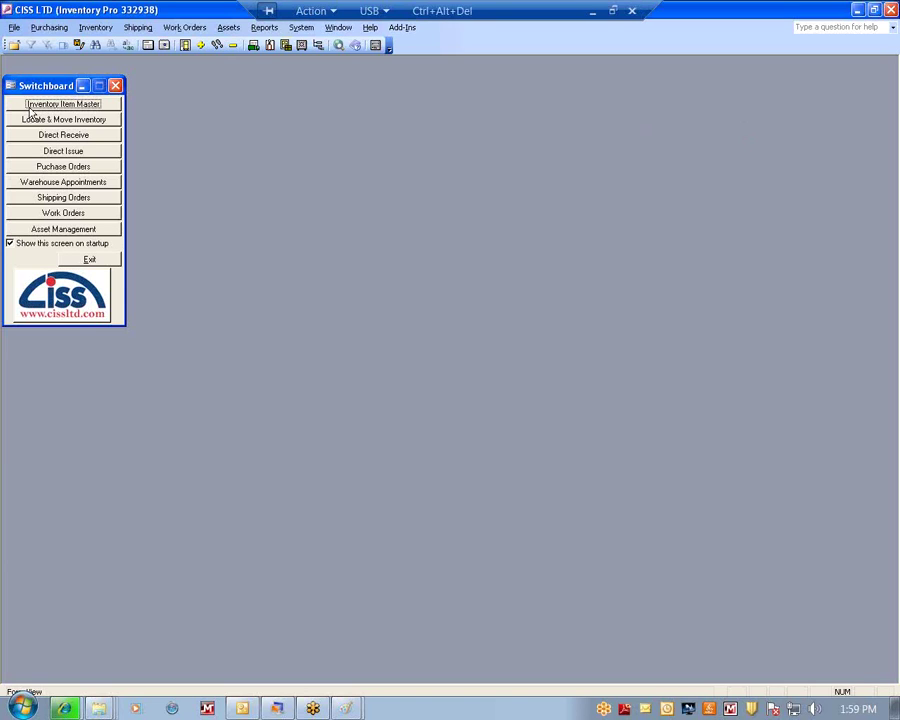
Open the inventory item master list and review the header and stocking properties of item 6154-20A.
{"action": "left_click", "coordinate": [32, 107]}
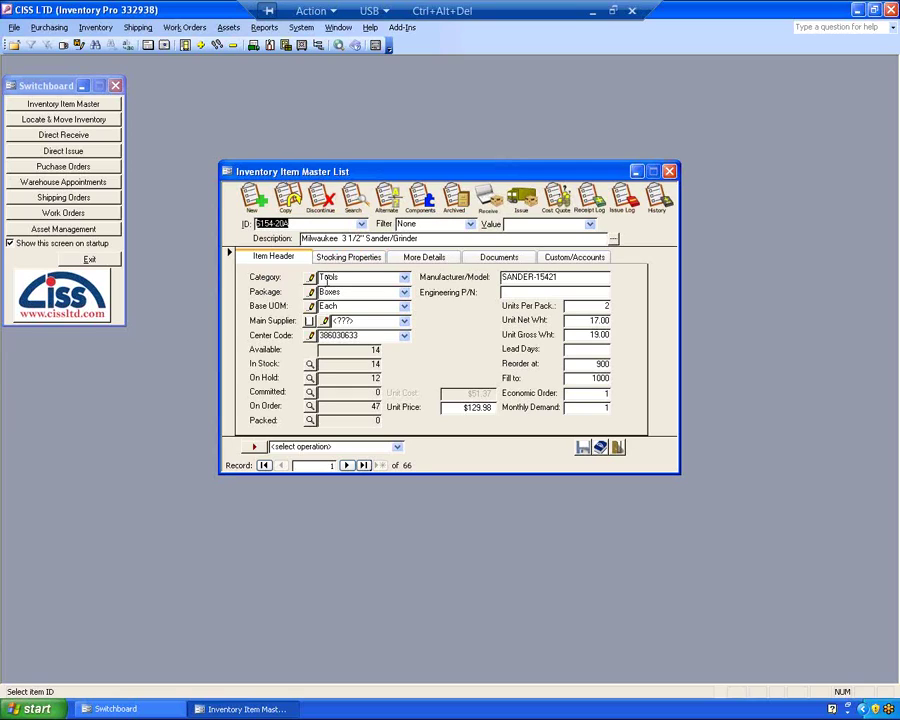
{"action": "left_click", "coordinate": [328, 305]}
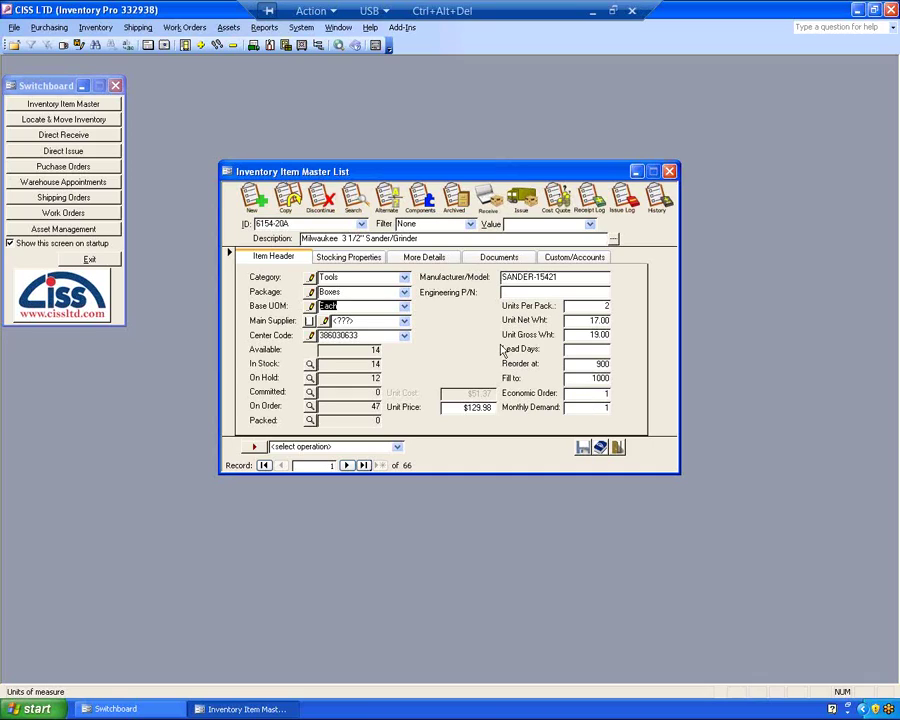
{"action": "left_click", "coordinate": [340, 261]}
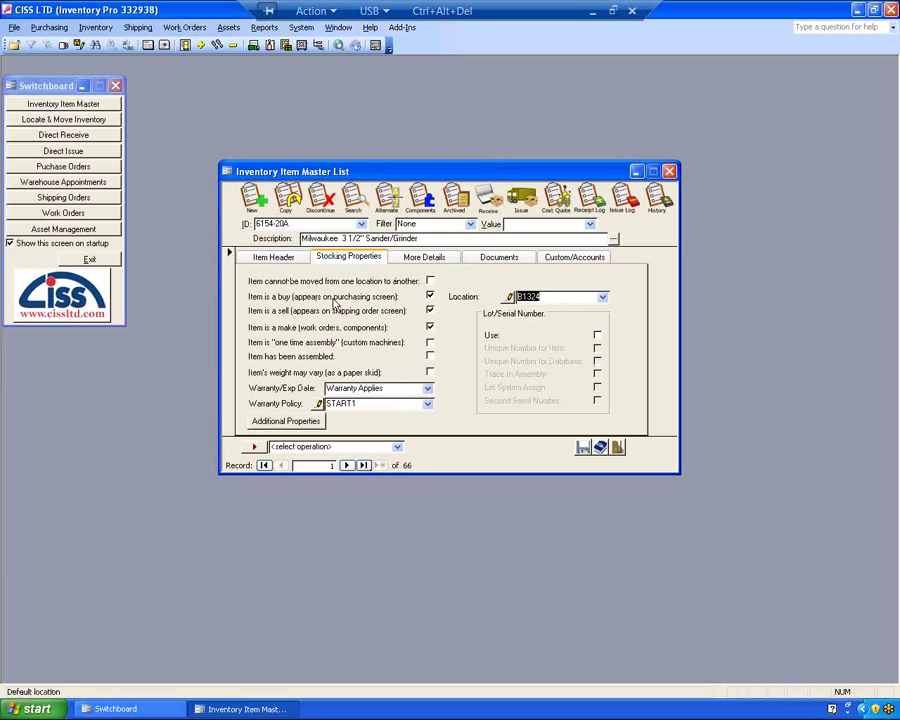
Try turning on lot/serial number use with Unique Number for Item, and discard the unsaved changes.
{"action": "left_click", "coordinate": [597, 336]}
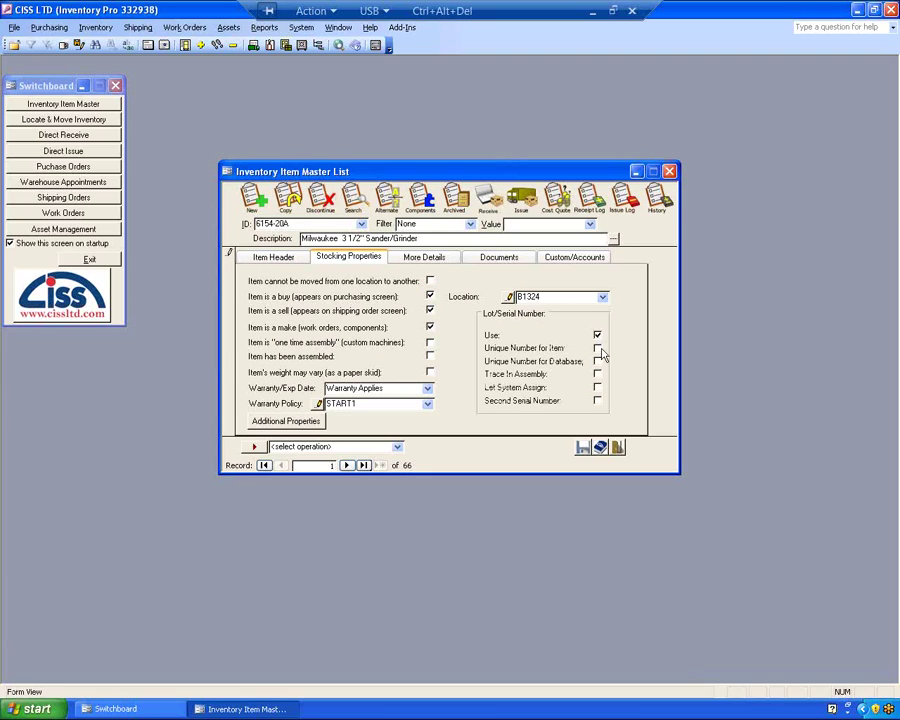
{"action": "left_click", "coordinate": [598, 349]}
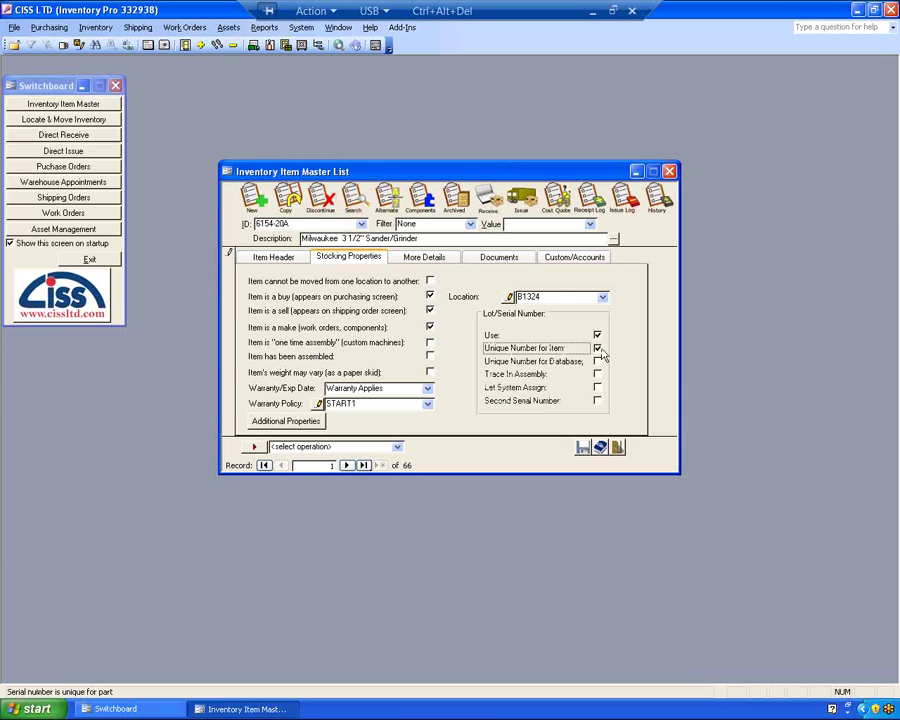
{"action": "left_click", "coordinate": [428, 389]}
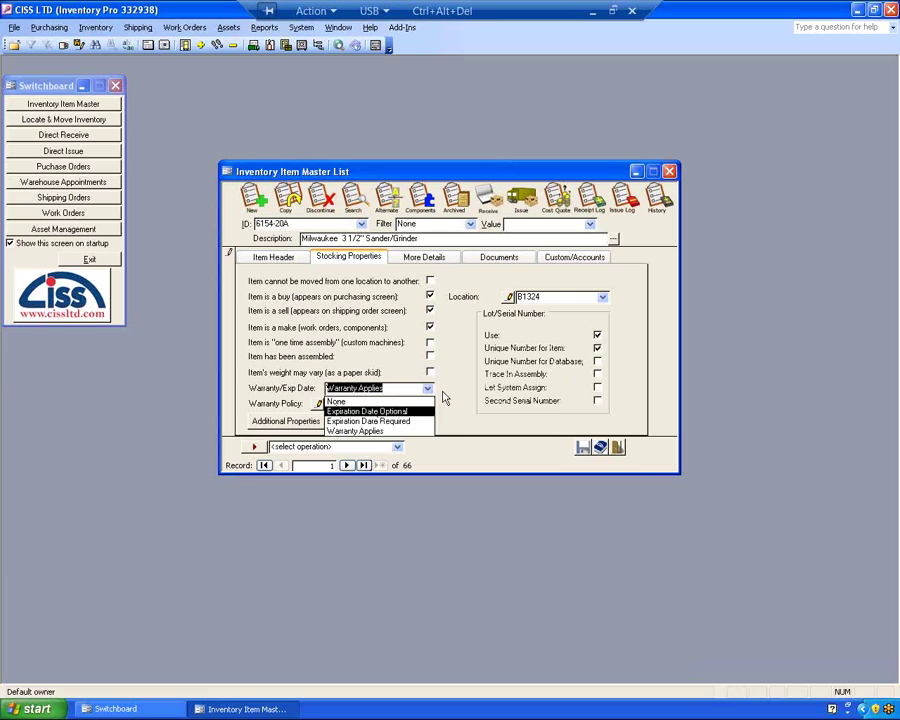
{"action": "key", "text": "Escape"}
{"action": "key", "text": "Escape"}
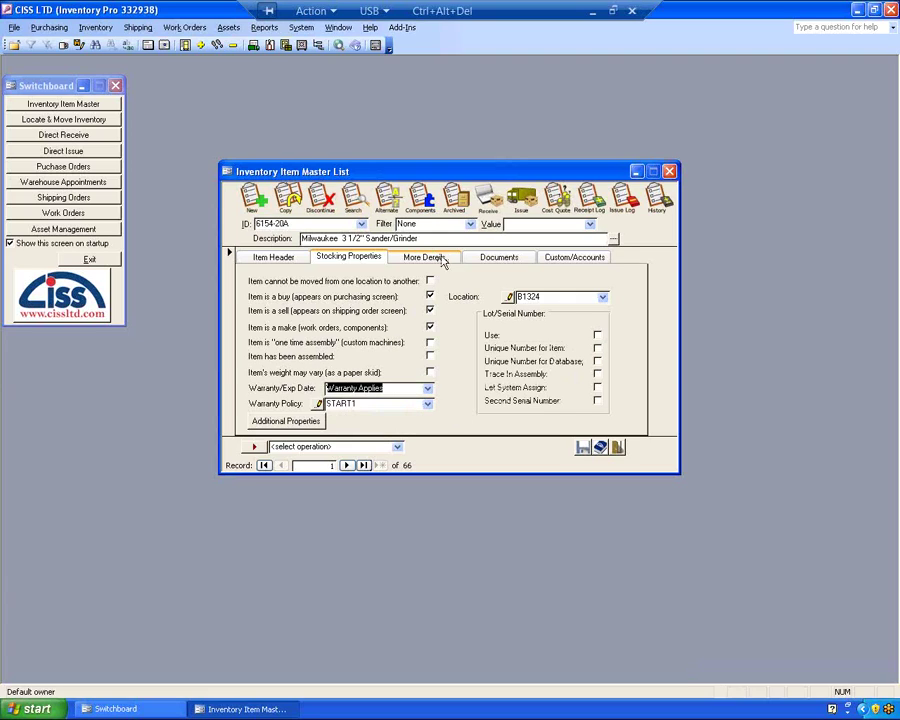
Review the item's associated documents, detailed description and journal accounts.
{"action": "left_click", "coordinate": [475, 262]}
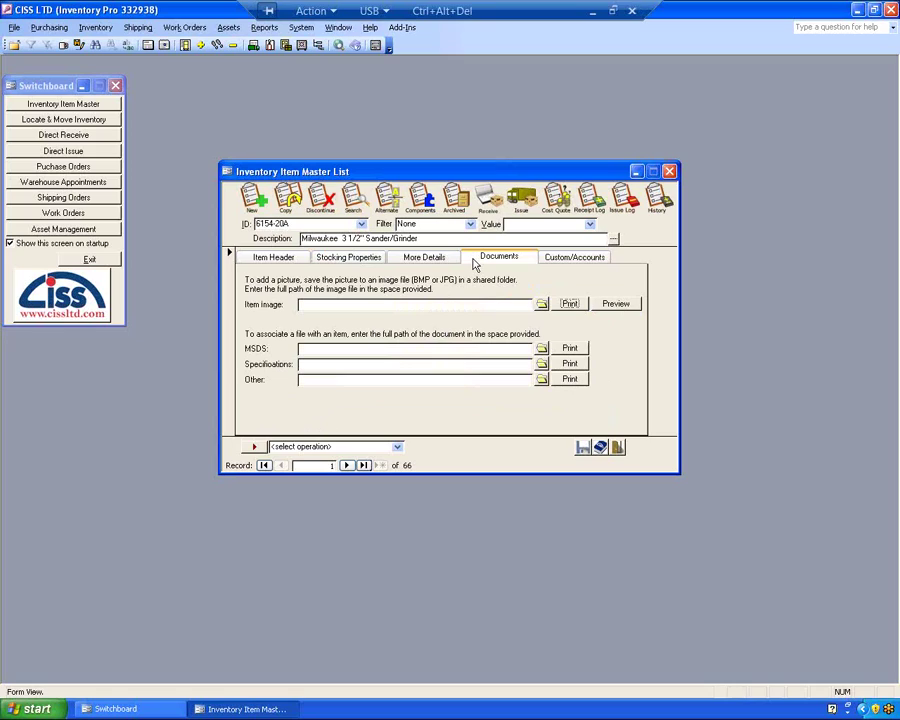
{"action": "left_click", "coordinate": [308, 305]}
{"action": "left_click", "coordinate": [432, 258]}
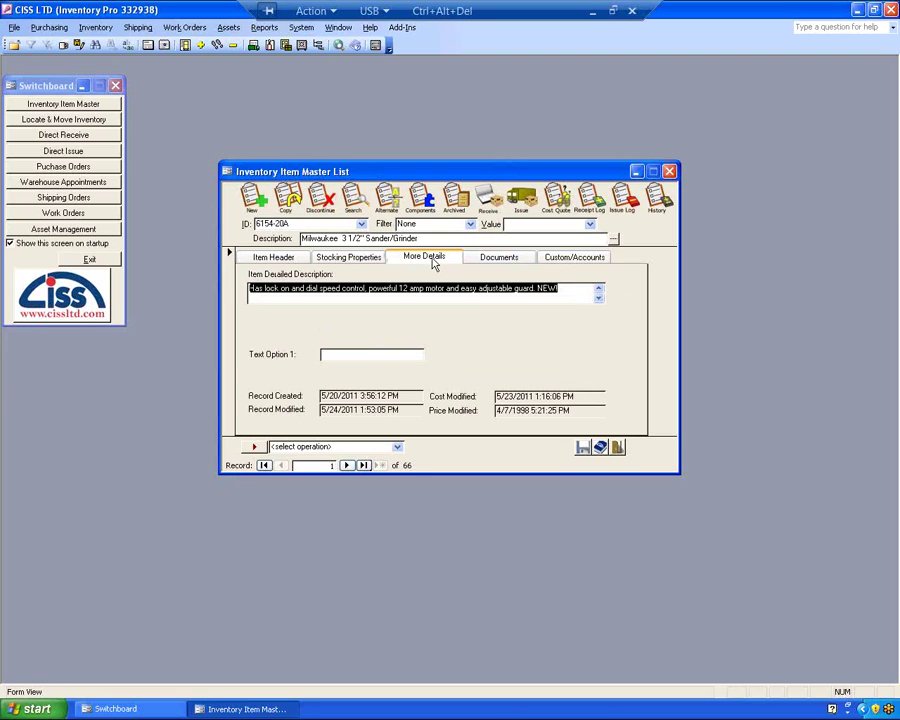
{"action": "left_click", "coordinate": [566, 258]}
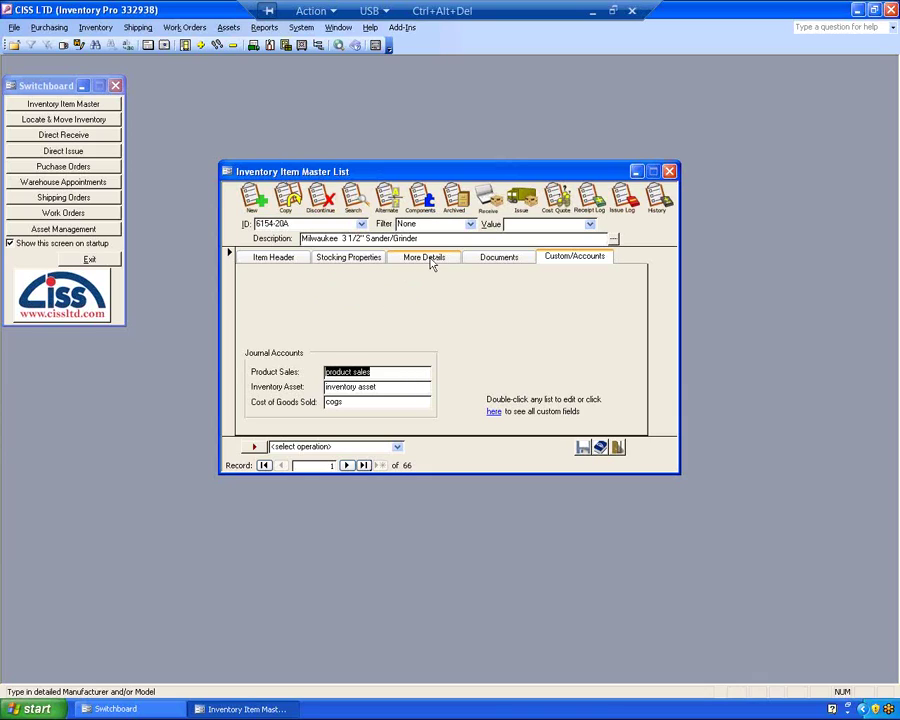
Reveal all custom fields and review the item's custom lists and additional option fields.
{"action": "left_click", "coordinate": [494, 412]}
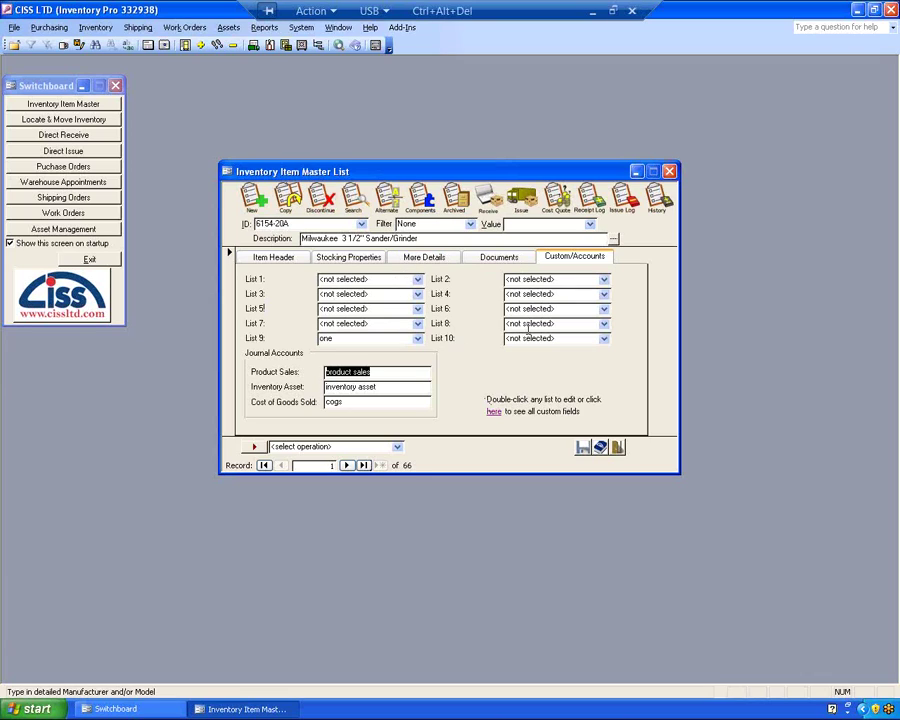
{"action": "left_click", "coordinate": [424, 257]}
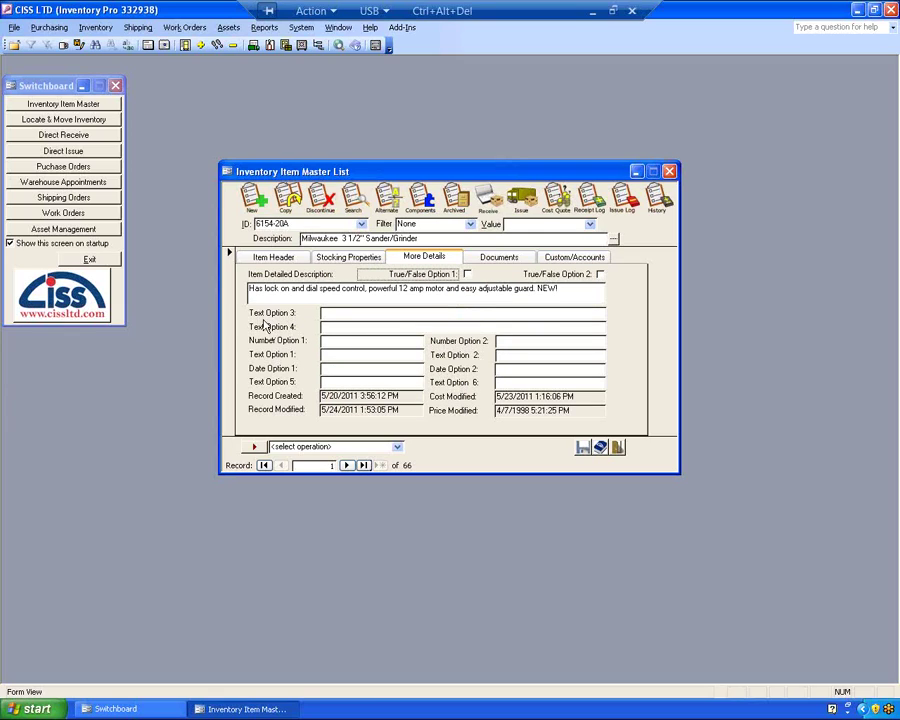
{"action": "left_click", "coordinate": [331, 313]}
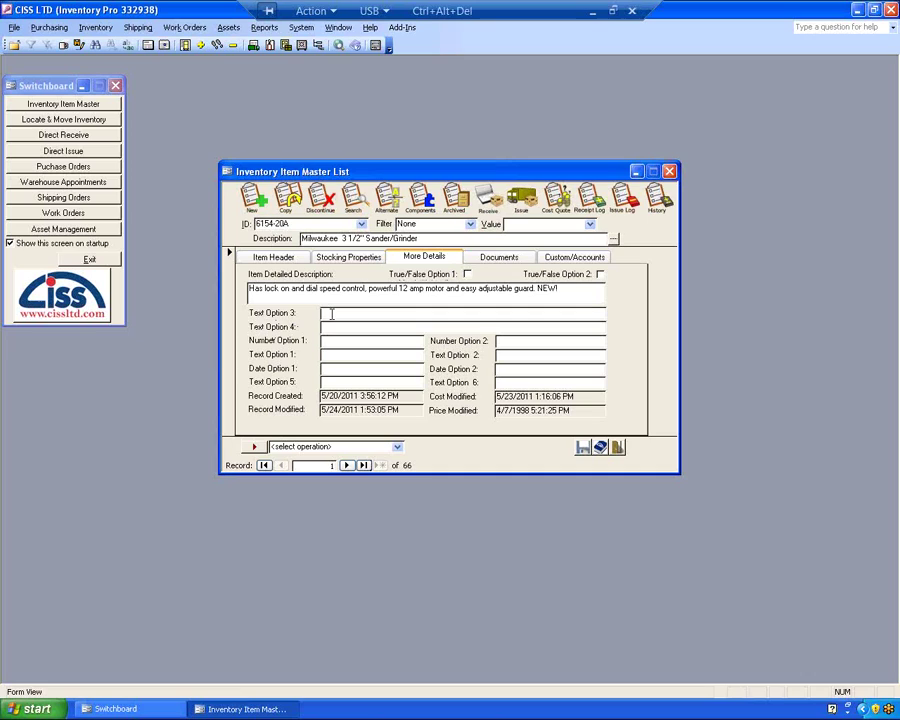
Customize the Text Option 1 field, renaming its label to "Custom:".
{"action": "right_click", "coordinate": [336, 358]}
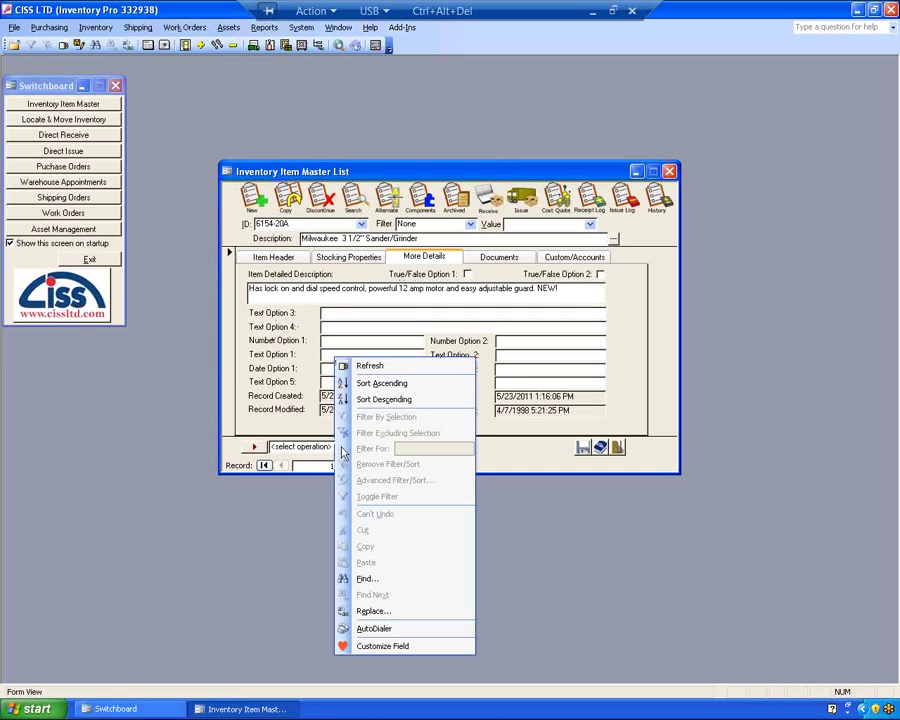
{"action": "left_click", "coordinate": [378, 646]}
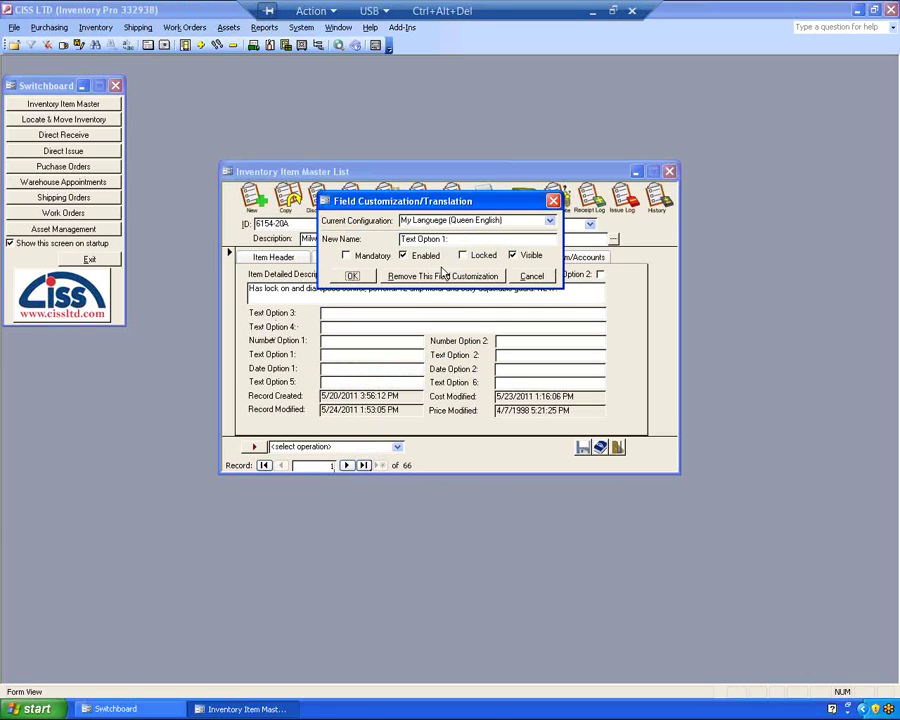
{"action": "left_click_drag", "start_coordinate": [452, 239], "coordinate": [380, 239]}
{"action": "type", "text": "Custom:"}
{"action": "left_click", "coordinate": [351, 276]}
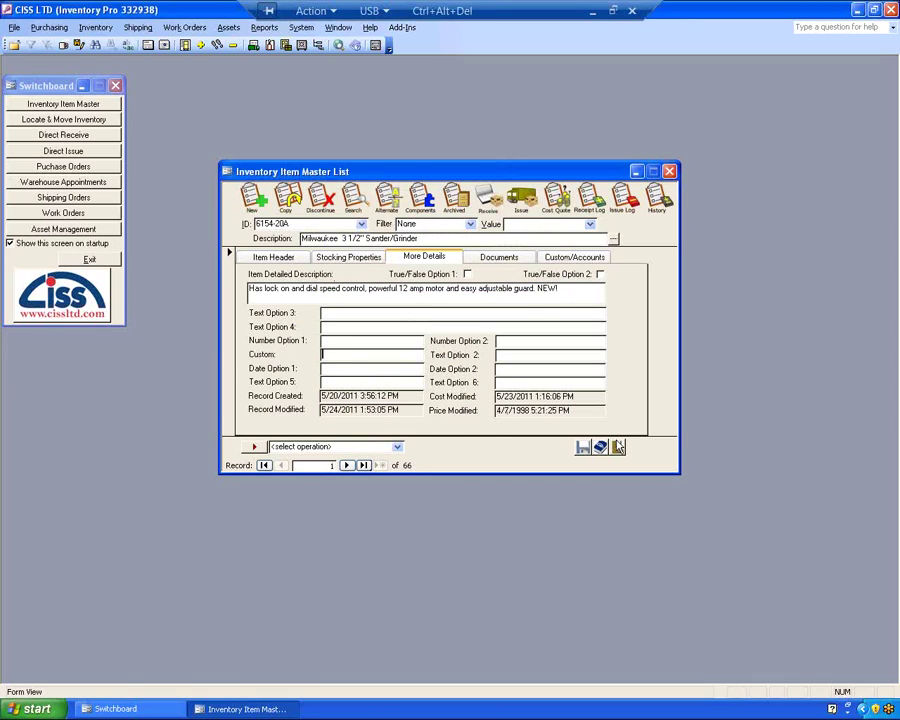
Reopen the item master list, enter "asdfasdf" in item 6154-20A's Custom field and close the list.
{"action": "left_click", "coordinate": [617, 447]}
{"action": "left_click", "coordinate": [78, 105]}
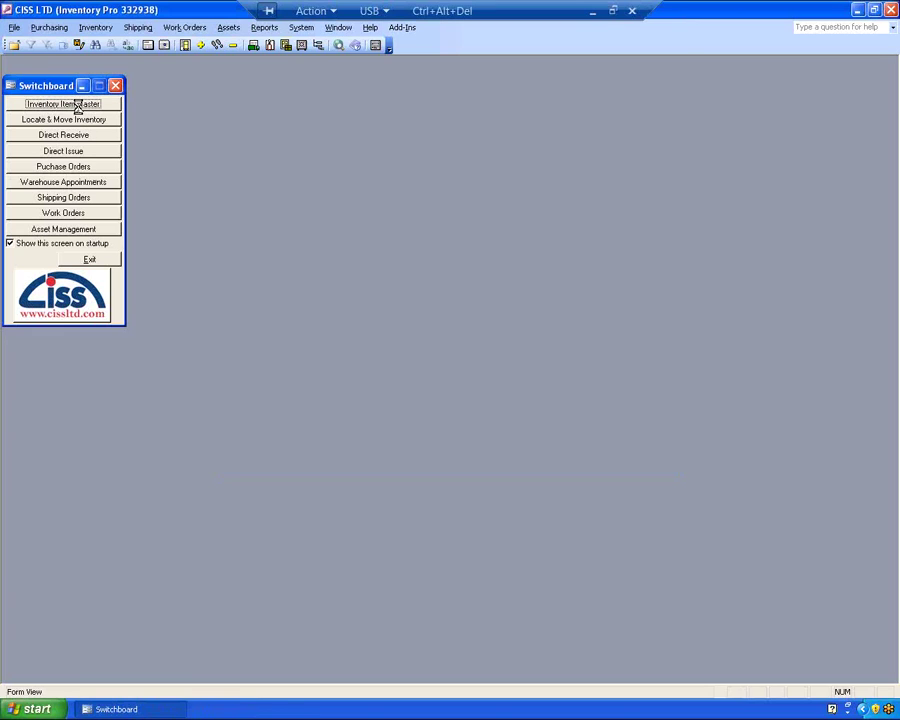
{"action": "left_click", "coordinate": [414, 258]}
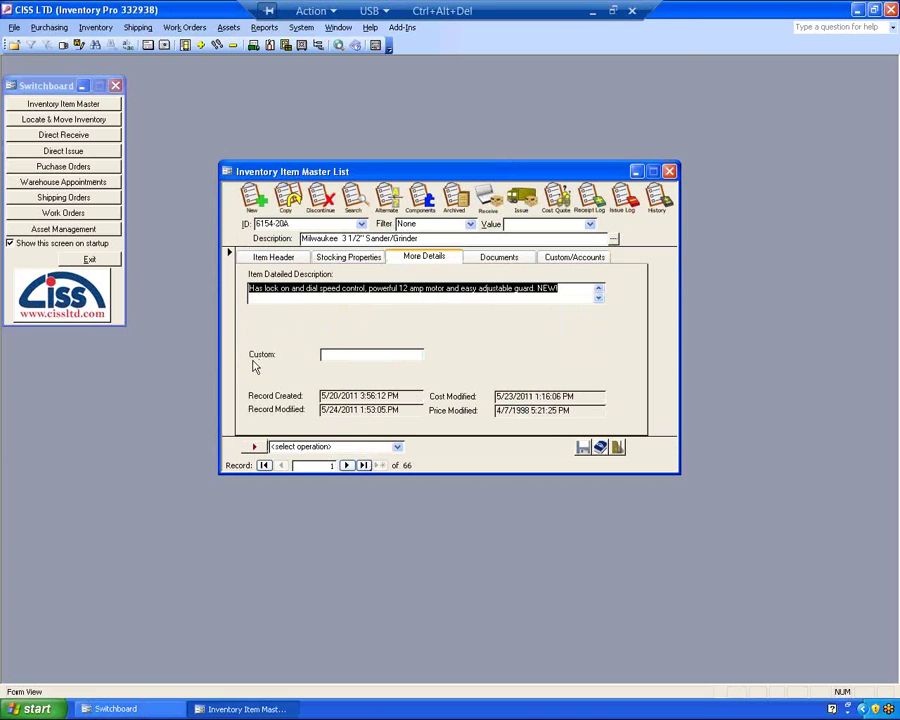
{"action": "left_click", "coordinate": [331, 354]}
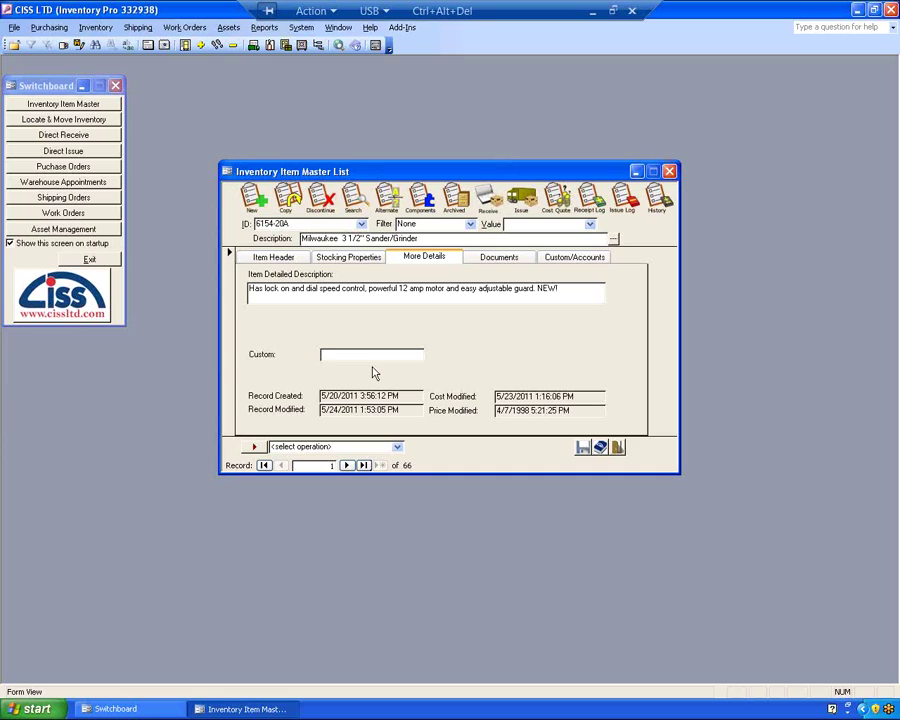
{"action": "type", "text": "asdfasdf"}
{"action": "left_click", "coordinate": [618, 450]}
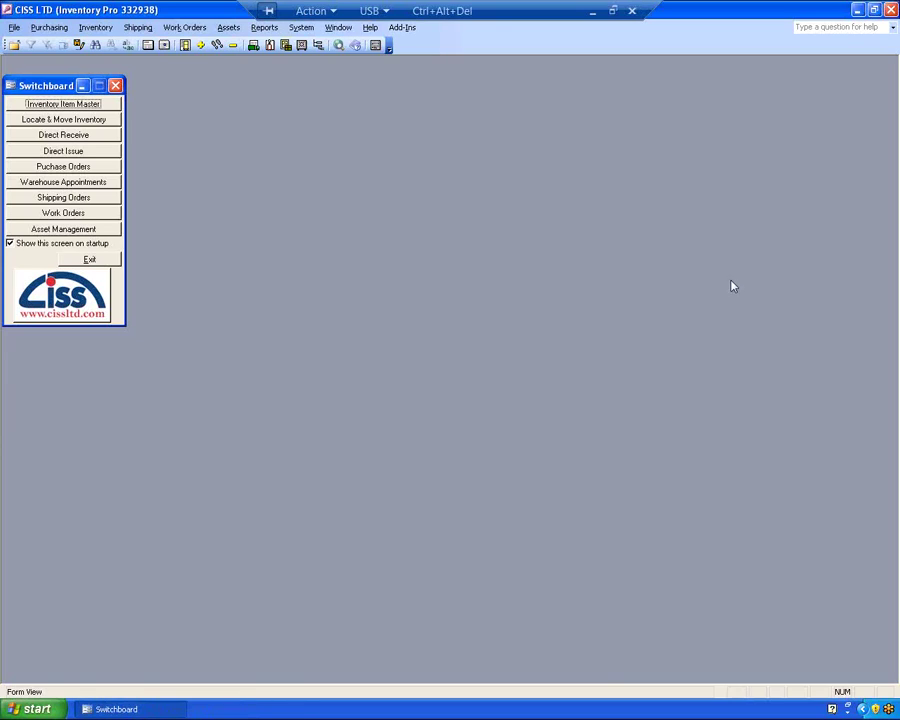
Add a new inventory item with the ID NEWITEM1 to the item master list.
{"action": "key", "text": "Return"}
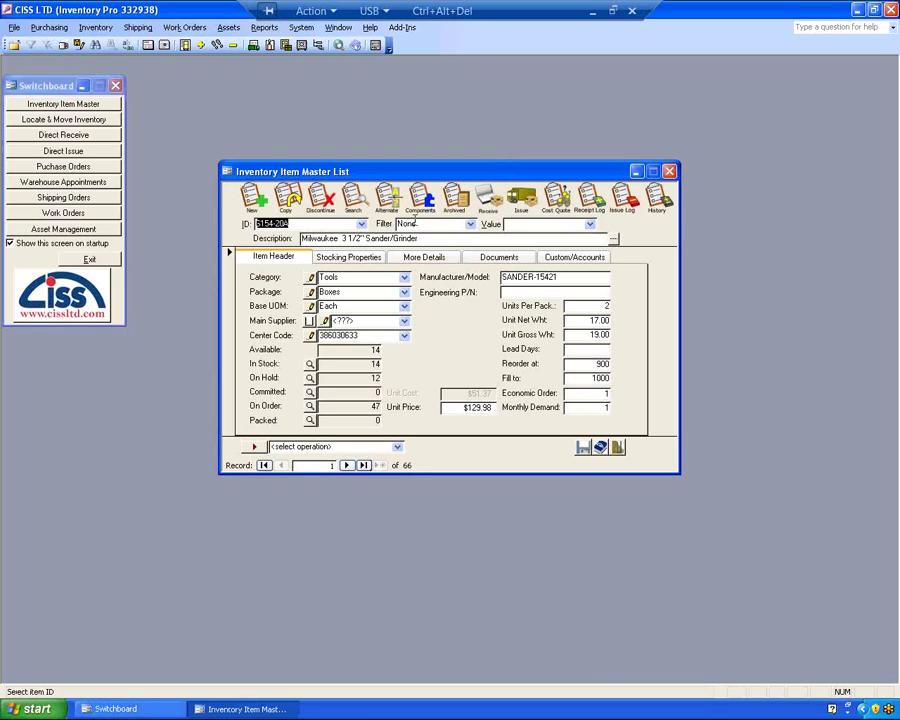
{"action": "left_click", "coordinate": [252, 199]}
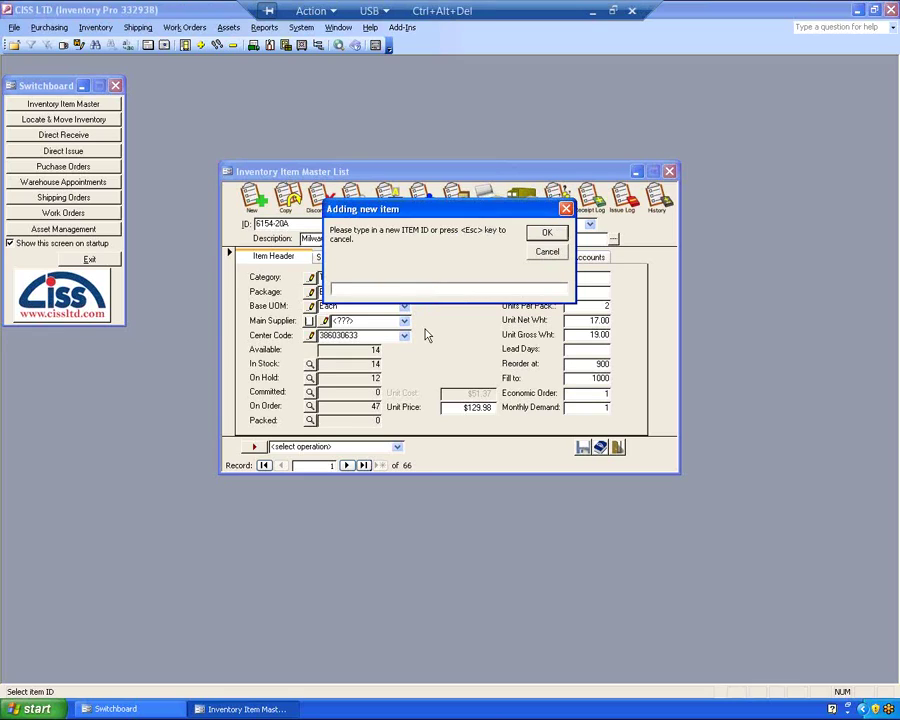
{"action": "type", "text": "NewITem1"}
{"action": "key", "text": "Return"}
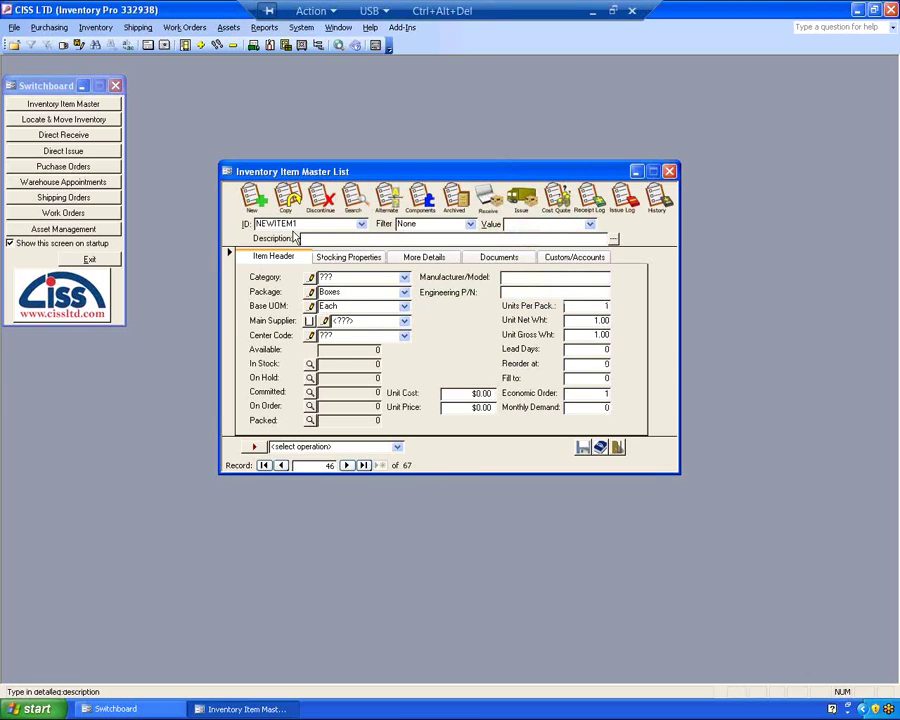
Copy item 6154-20A with its components to a new item with the ID new2.
{"action": "left_click", "coordinate": [361, 225]}
{"action": "type", "text": "61"}
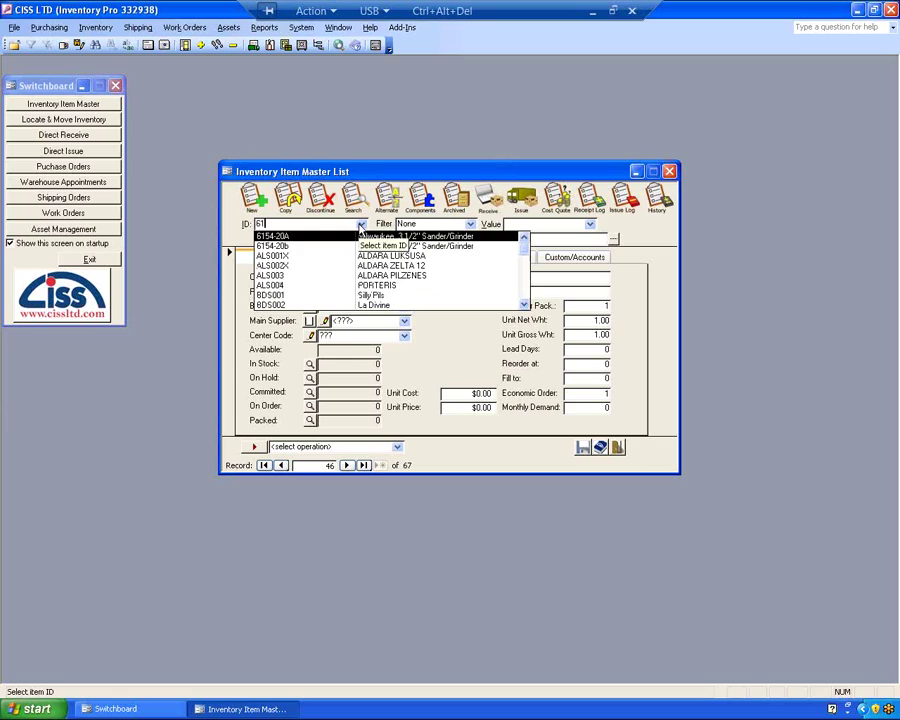
{"action": "key", "text": "Return"}
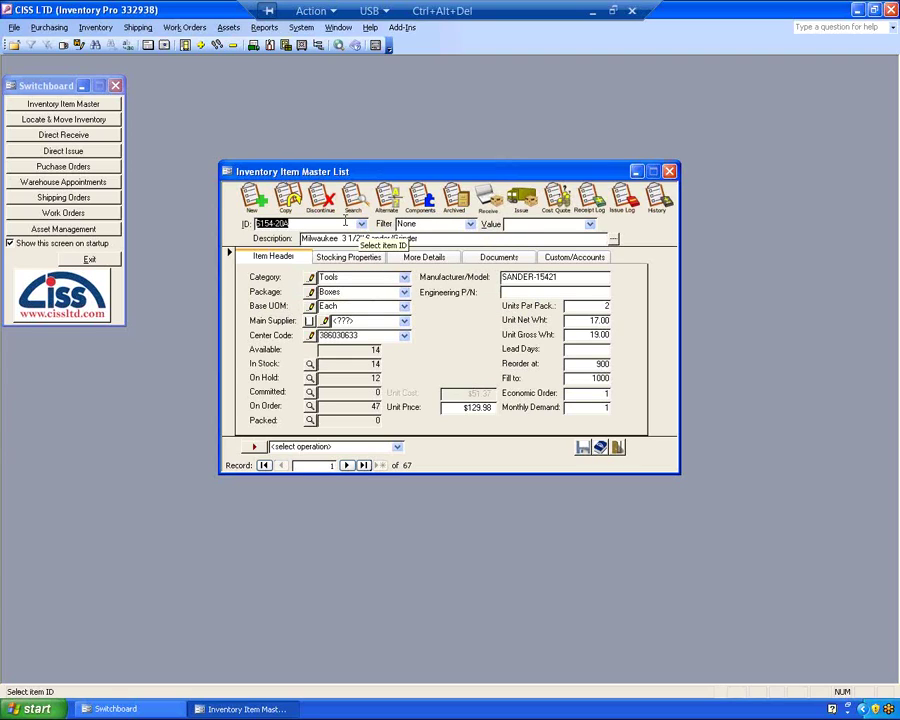
{"action": "key", "text": "Tab"}
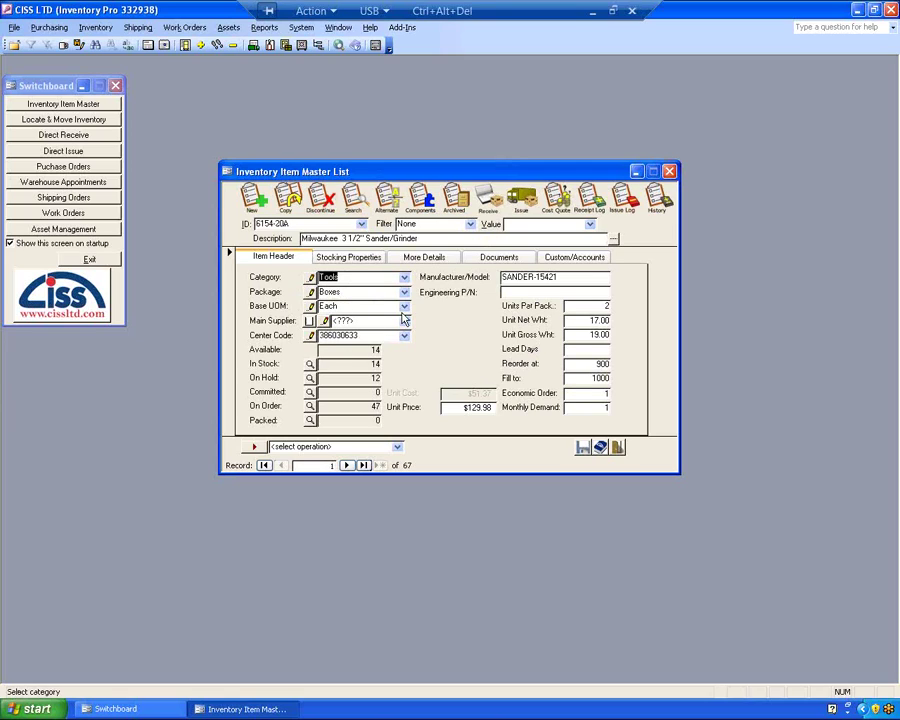
{"action": "left_click", "coordinate": [287, 199]}
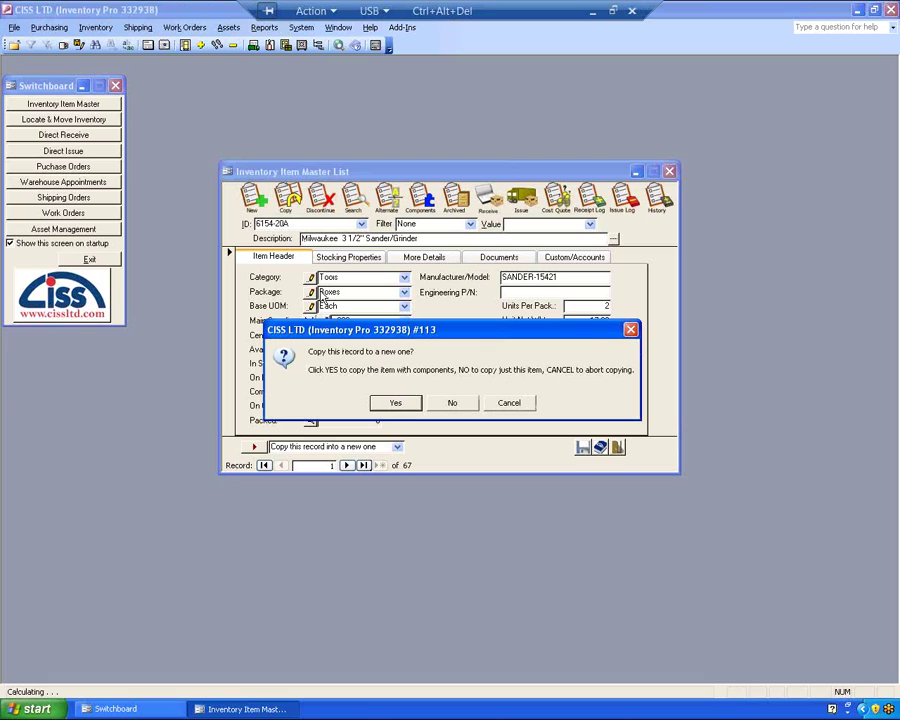
{"action": "left_click", "coordinate": [395, 402]}
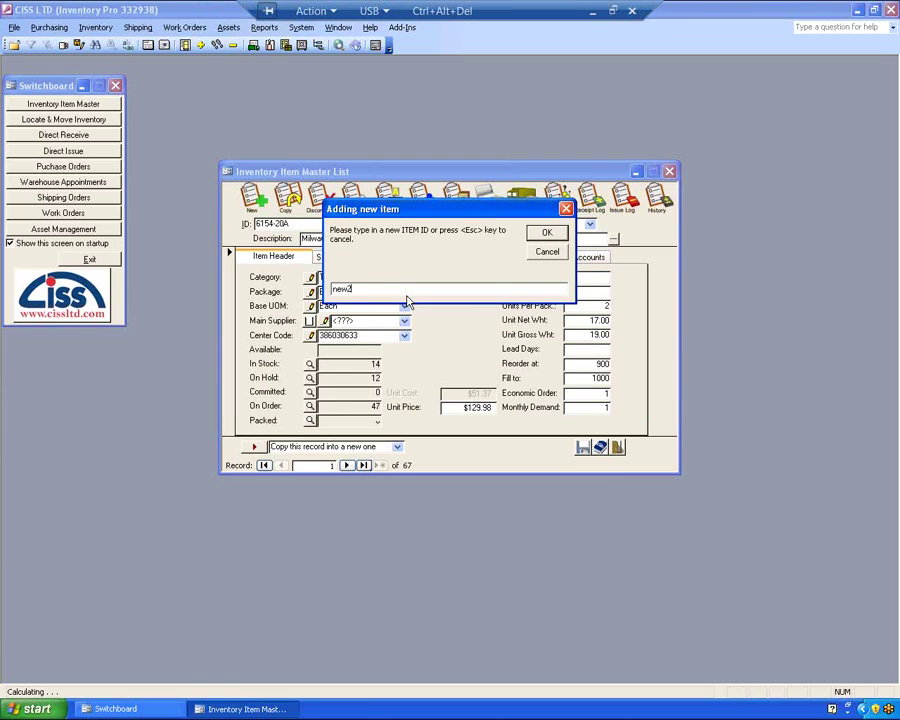
{"action": "type", "text": "new2"}
{"action": "key", "text": "Return"}
{"action": "left_click", "coordinate": [451, 406]}
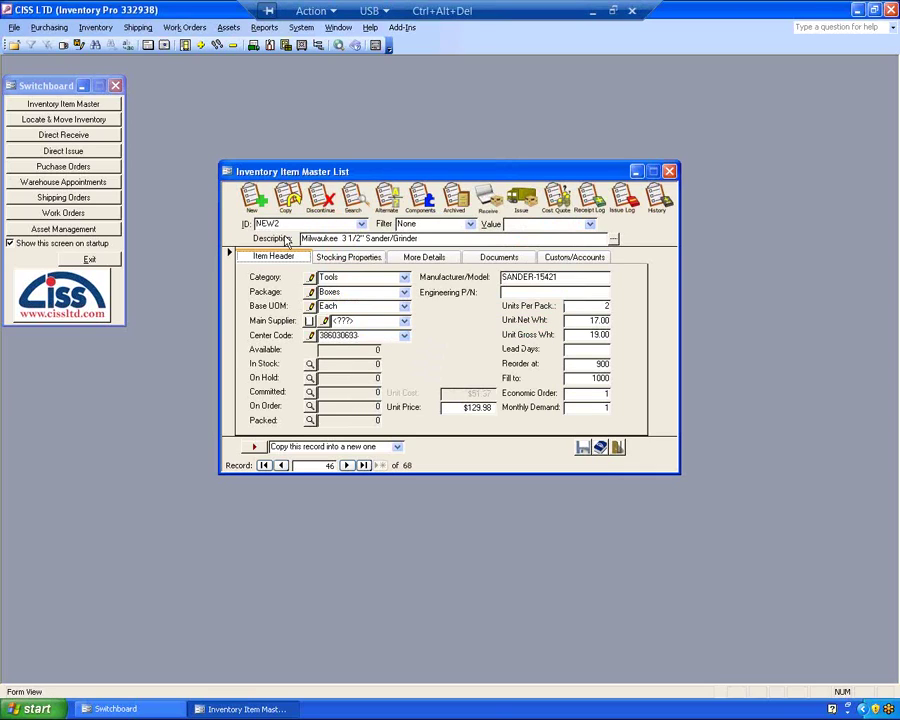
{"action": "left_click", "coordinate": [349, 277]}
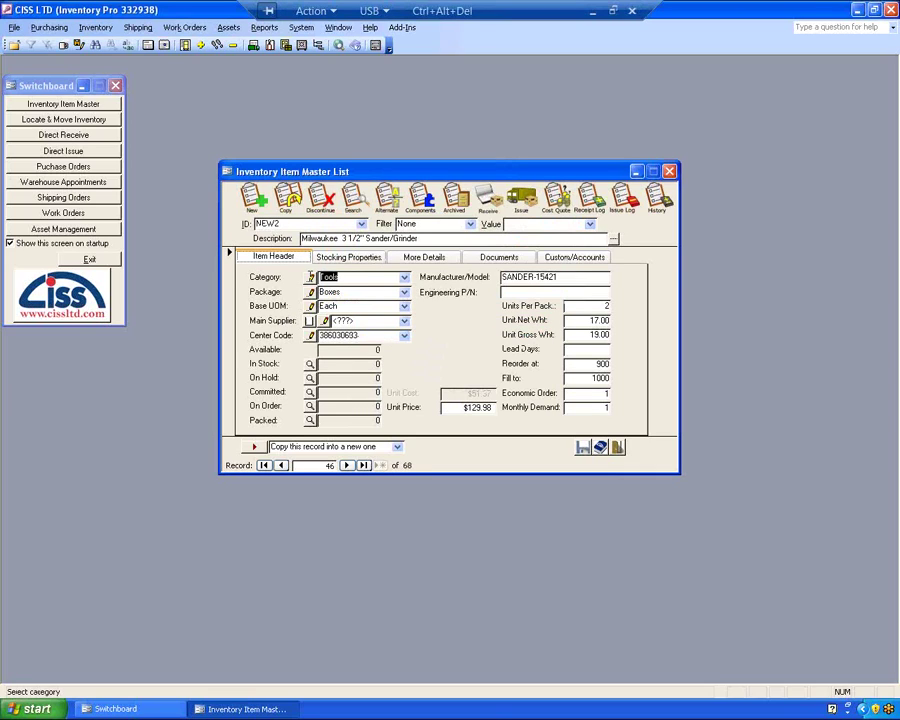
Bring up item 6154-20b, review its components list and return to its master record.
{"action": "left_click", "coordinate": [362, 227]}
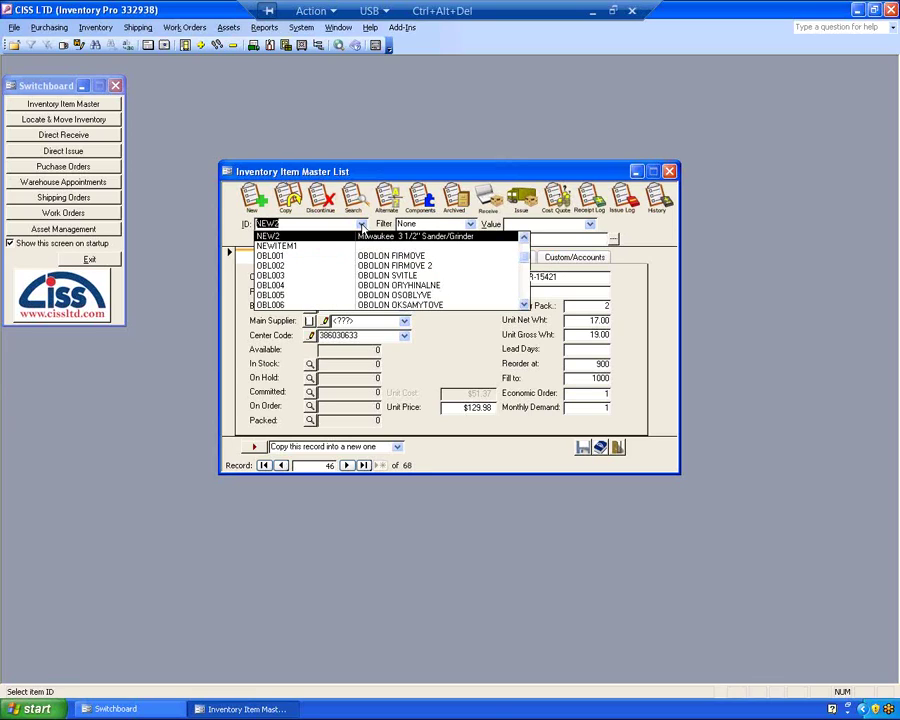
{"action": "type", "text": "61"}
{"action": "key", "text": "Down"}
{"action": "key", "text": "Return"}
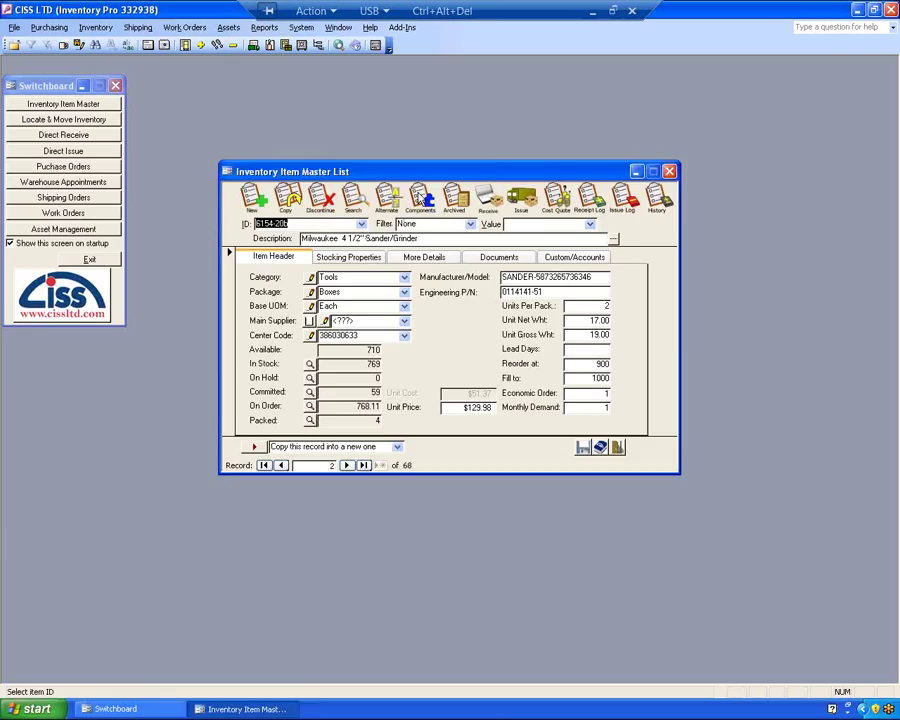
{"action": "left_click", "coordinate": [422, 199]}
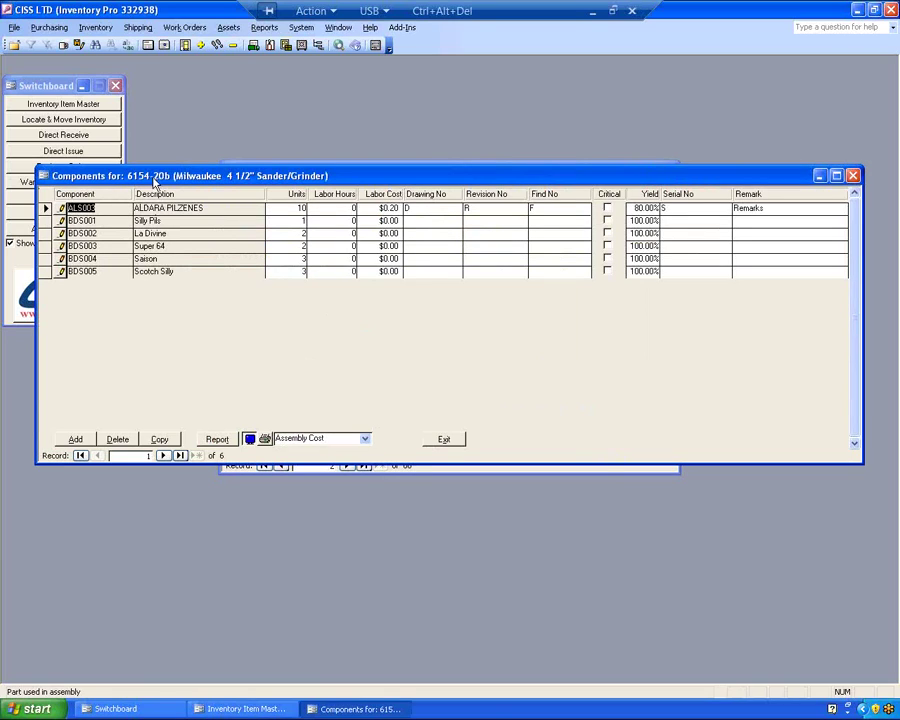
{"action": "left_click_drag", "start_coordinate": [155, 181], "coordinate": [156, 287]}
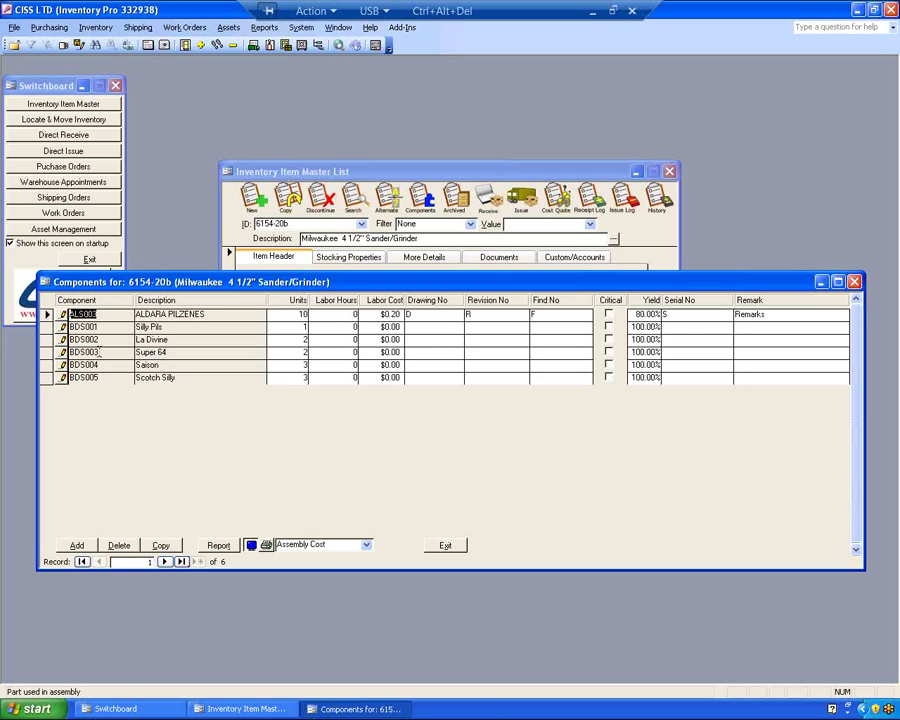
{"action": "left_click", "coordinate": [243, 227]}
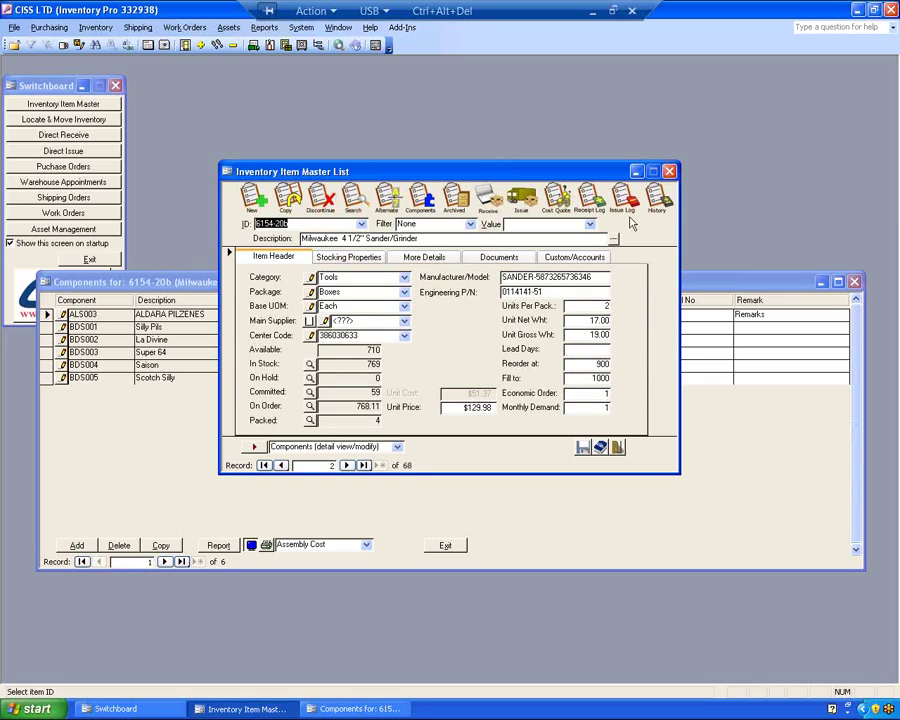
Close the components list, then put item 6154-20b's unit at warehouse location D3 on hold in its units in stock and return to the master record.
{"action": "left_click", "coordinate": [854, 282]}
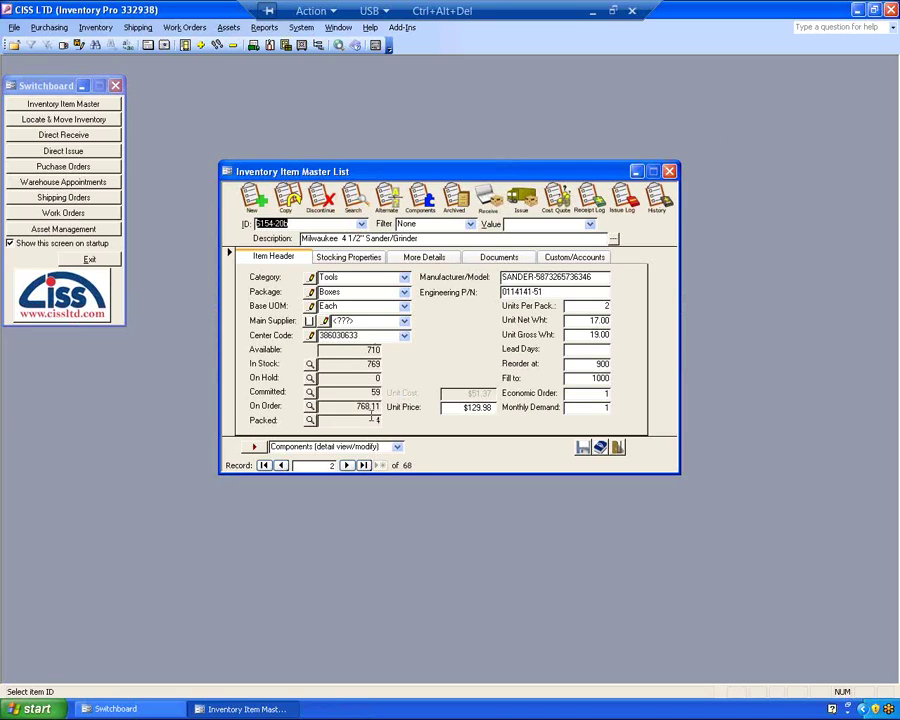
{"action": "double_click", "coordinate": [344, 364]}
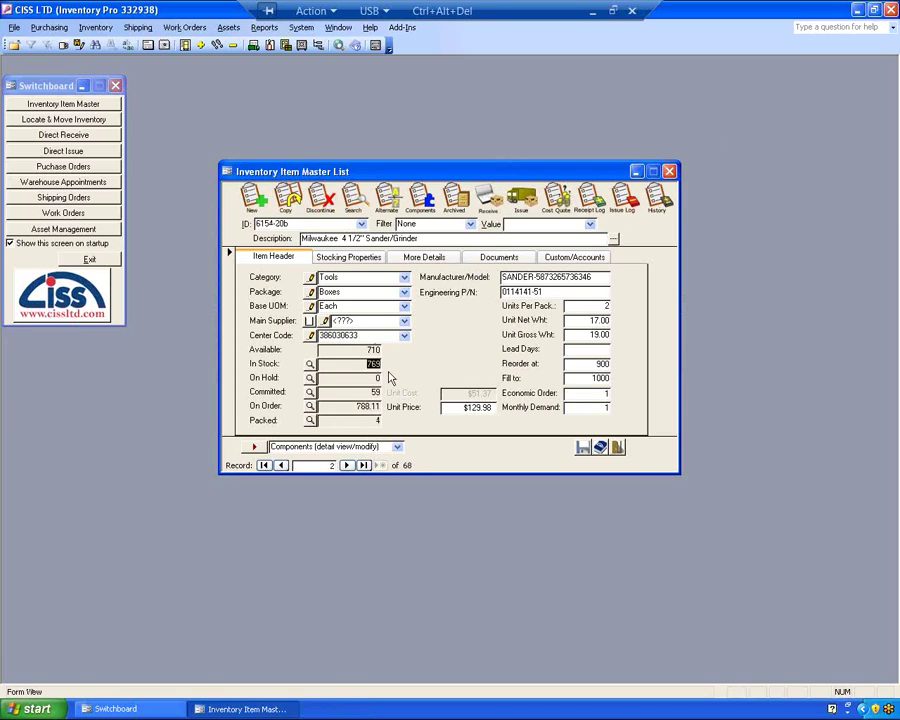
{"action": "left_click", "coordinate": [367, 383]}
{"action": "left_click", "coordinate": [310, 363]}
{"action": "left_click_drag", "start_coordinate": [240, 154], "coordinate": [188, 163]}
{"action": "left_click", "coordinate": [547, 193]}
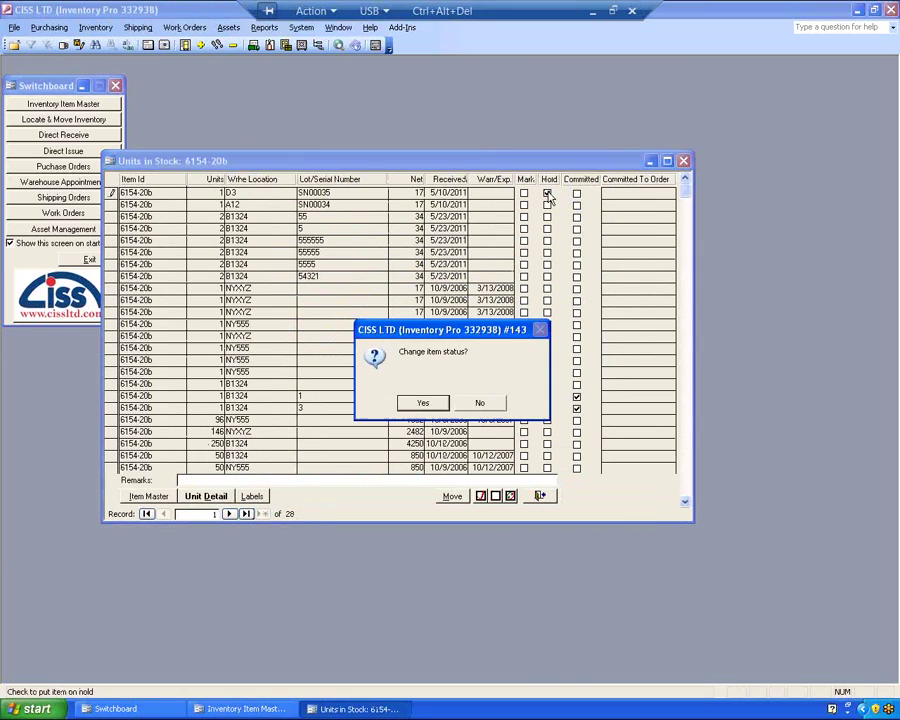
{"action": "left_click", "coordinate": [424, 405]}
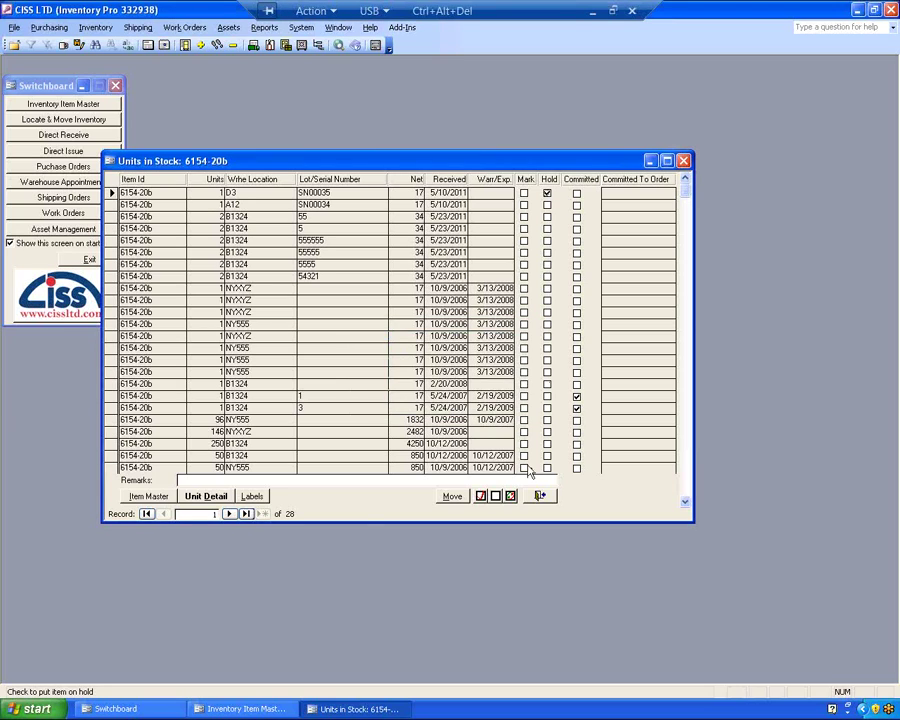
{"action": "left_click", "coordinate": [540, 495]}
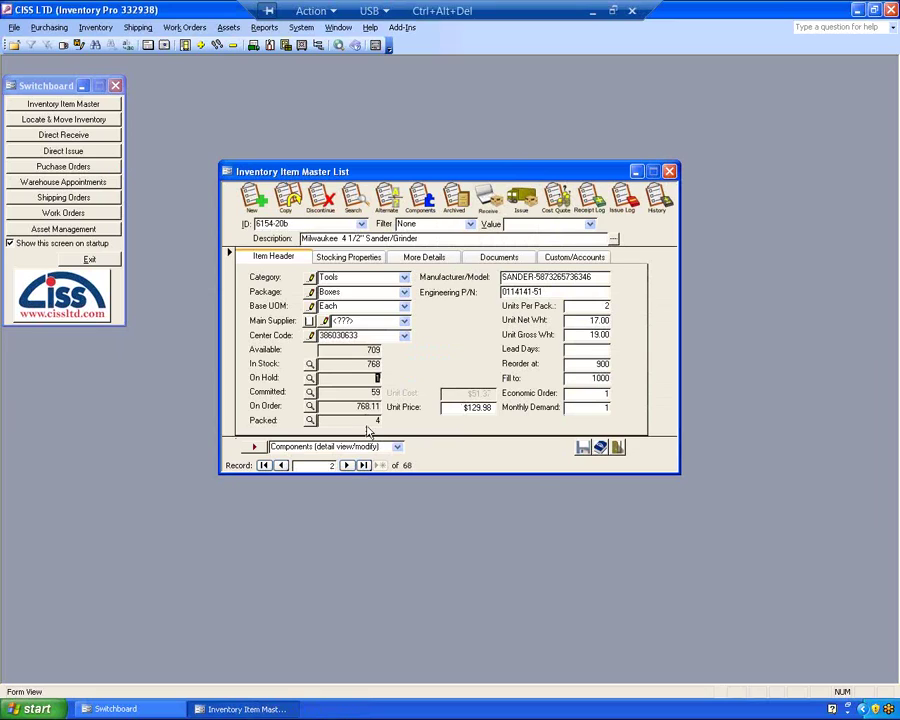
Review the outstanding work and shipping orders behind item 6154-20b's committed quantity and close the list.
{"action": "key", "text": "Tab"}
{"action": "left_click", "coordinate": [310, 394]}
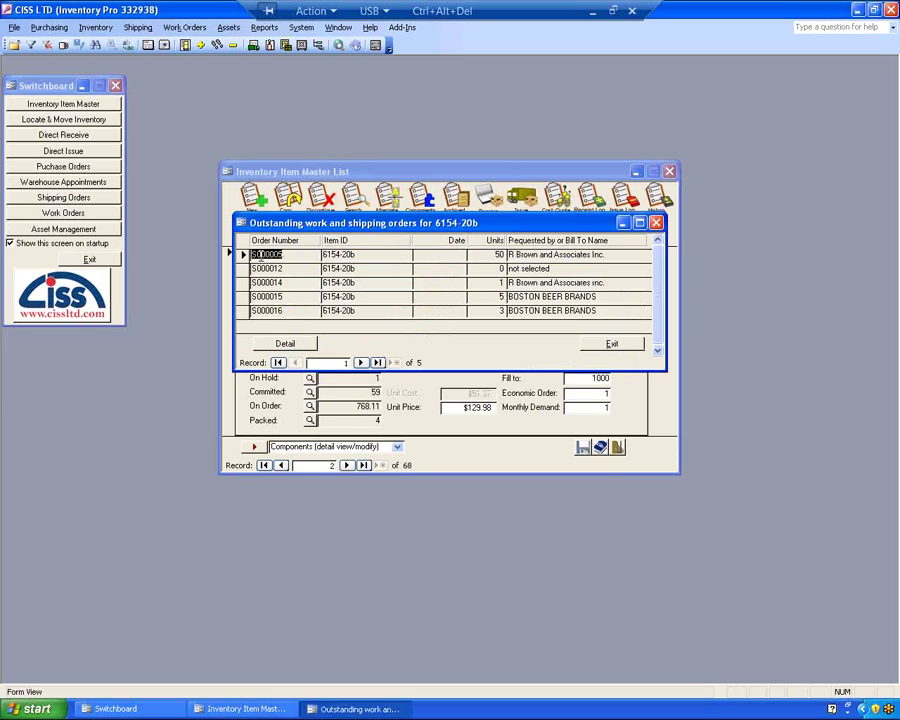
{"action": "left_click", "coordinate": [612, 344]}
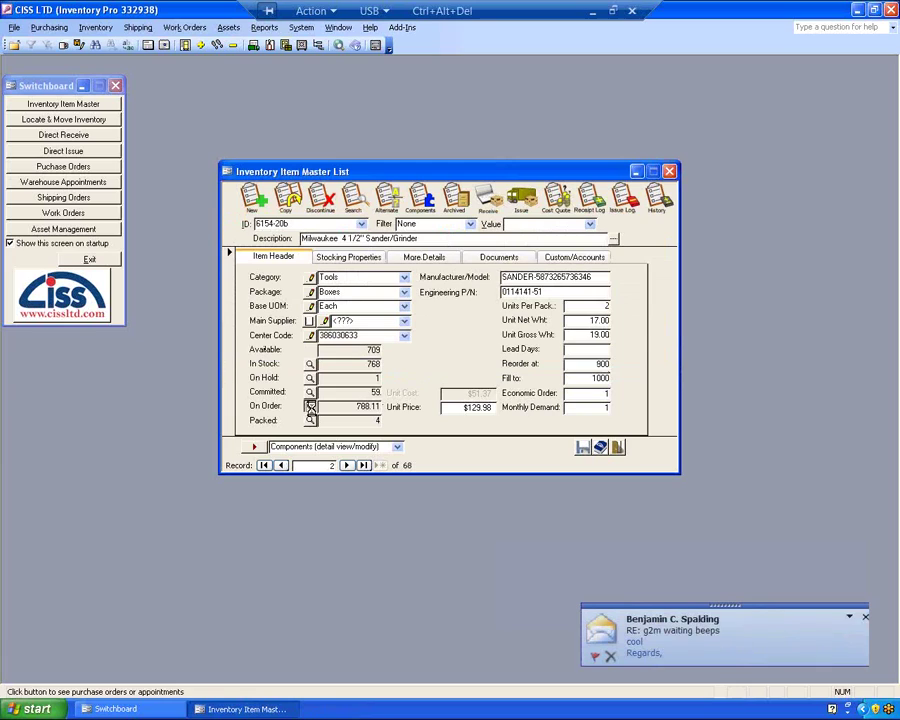
Review the outstanding purchase and work orders behind item 6154-20b's on-order quantity, select the 500-unit work order and close the list.
{"action": "left_click", "coordinate": [310, 406]}
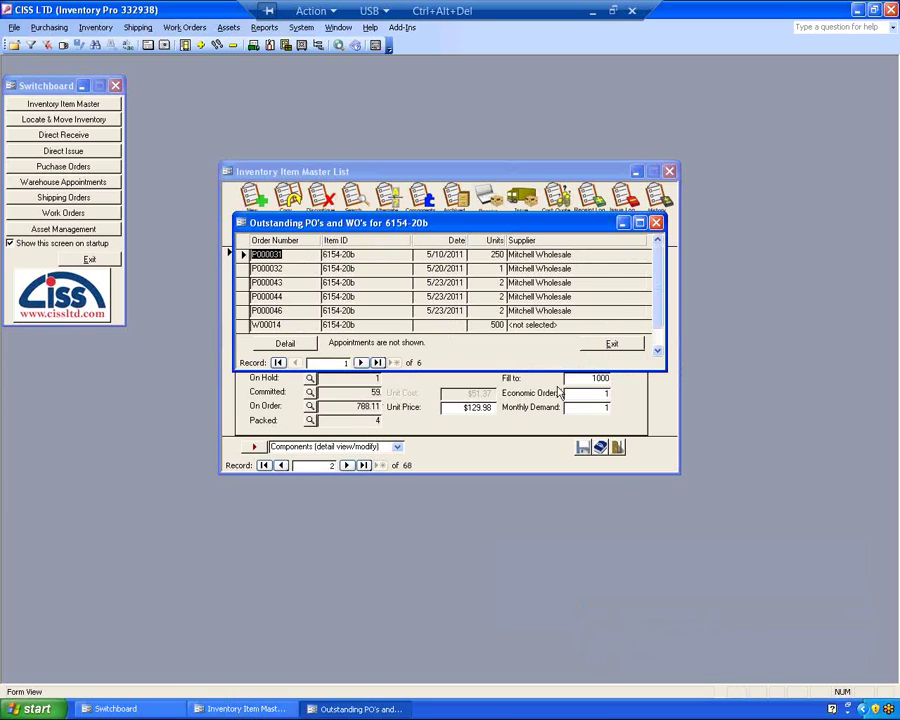
{"action": "double_click", "coordinate": [279, 325]}
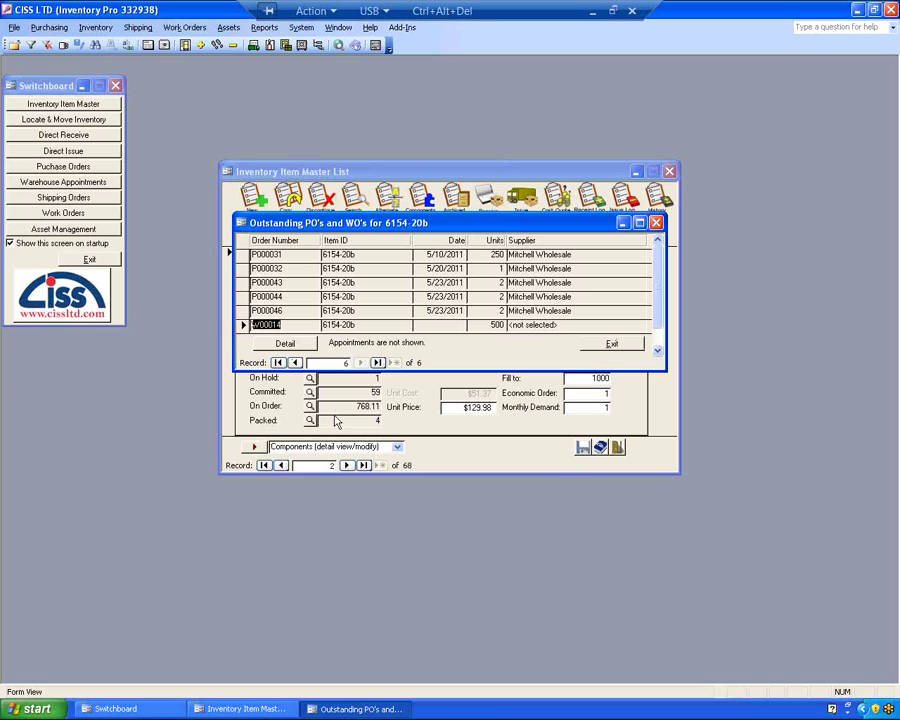
{"action": "left_click", "coordinate": [603, 349]}
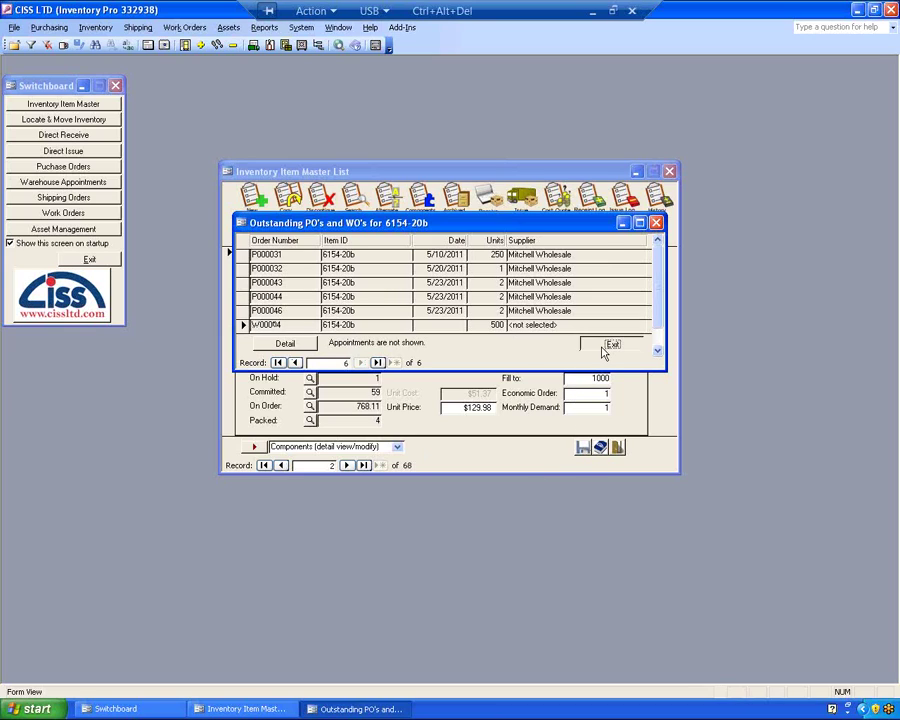